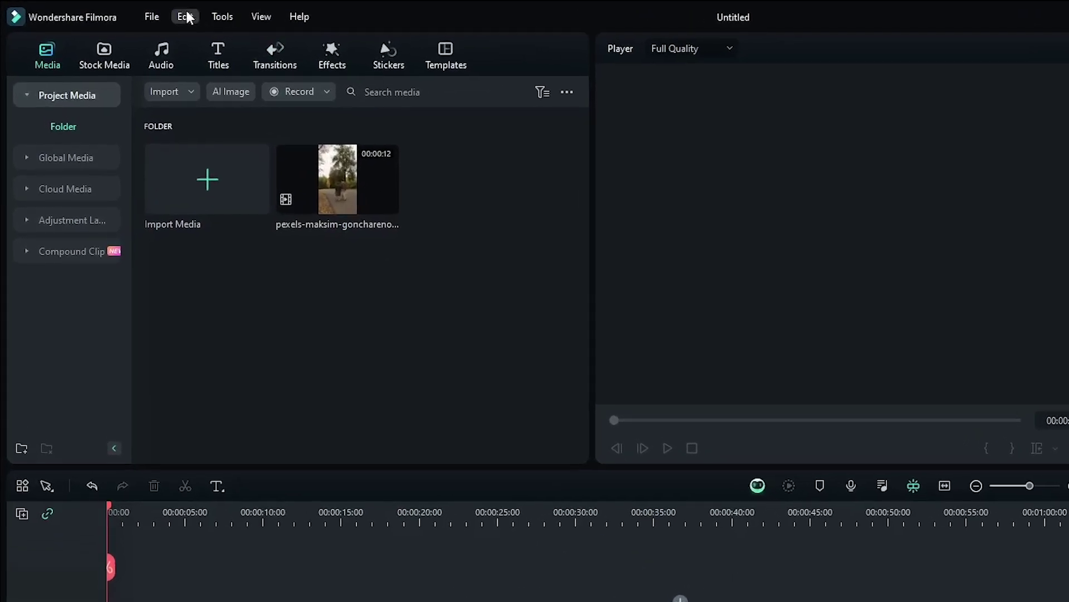
Set the project to 9:16 portrait at 1080x1920 resolution and 60 fps.
click(109, 11)
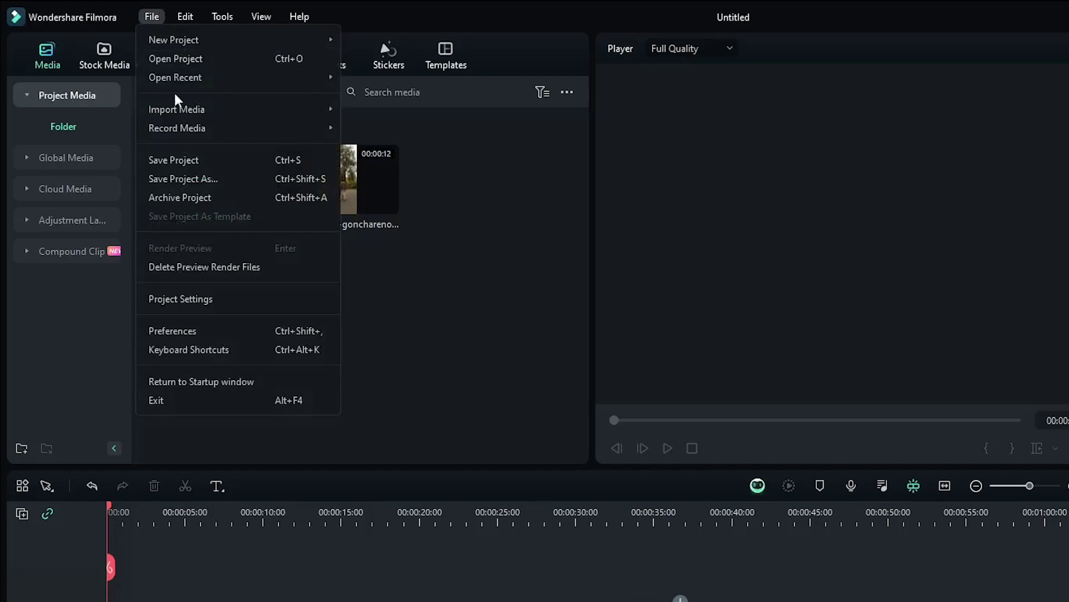
click(210, 293)
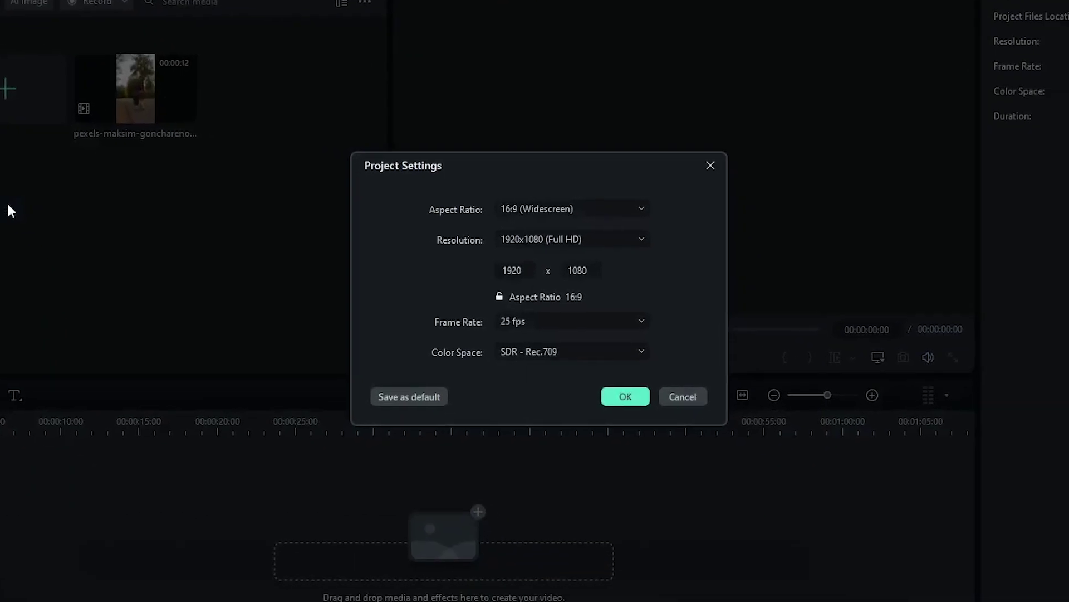
click(593, 209)
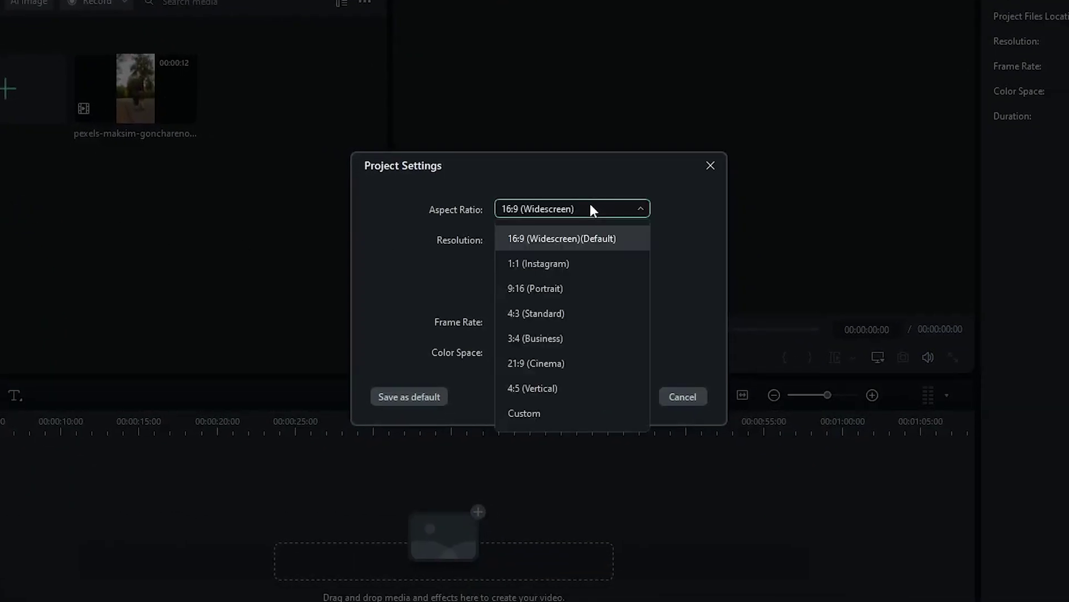
click(563, 289)
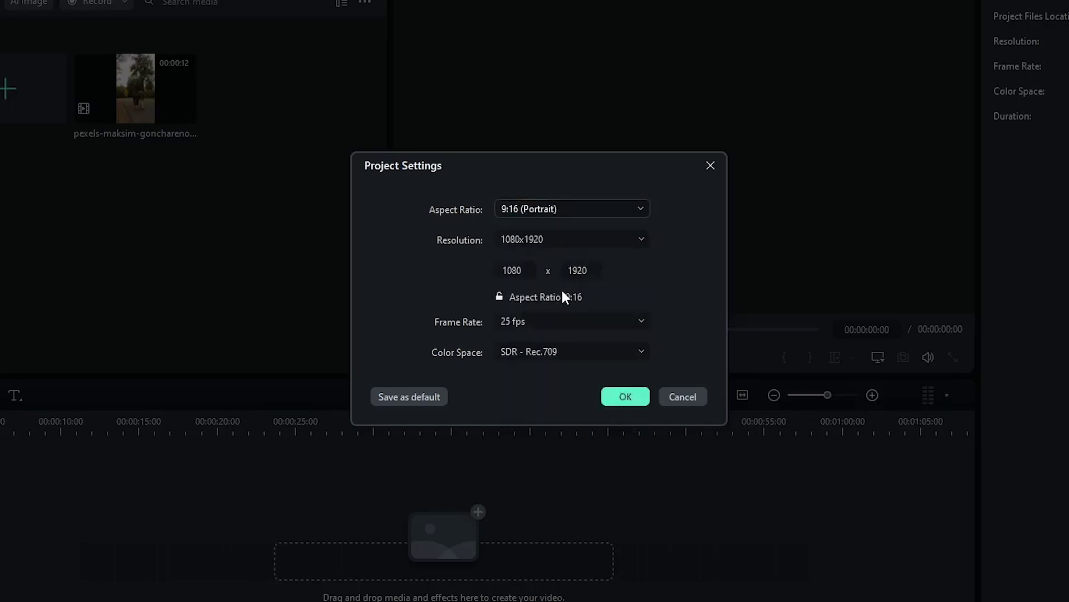
click(545, 237)
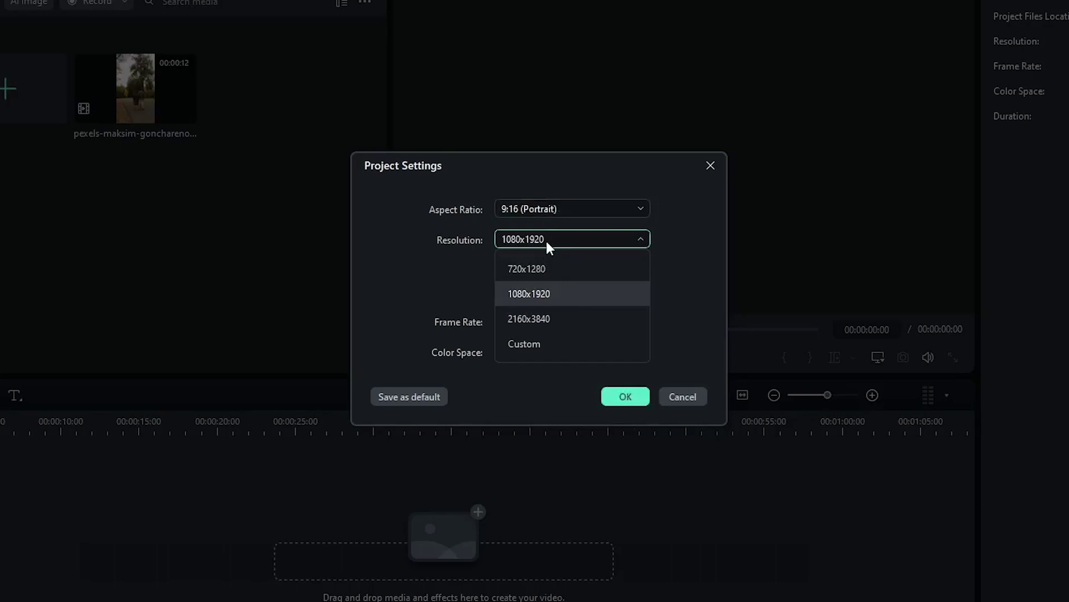
click(549, 301)
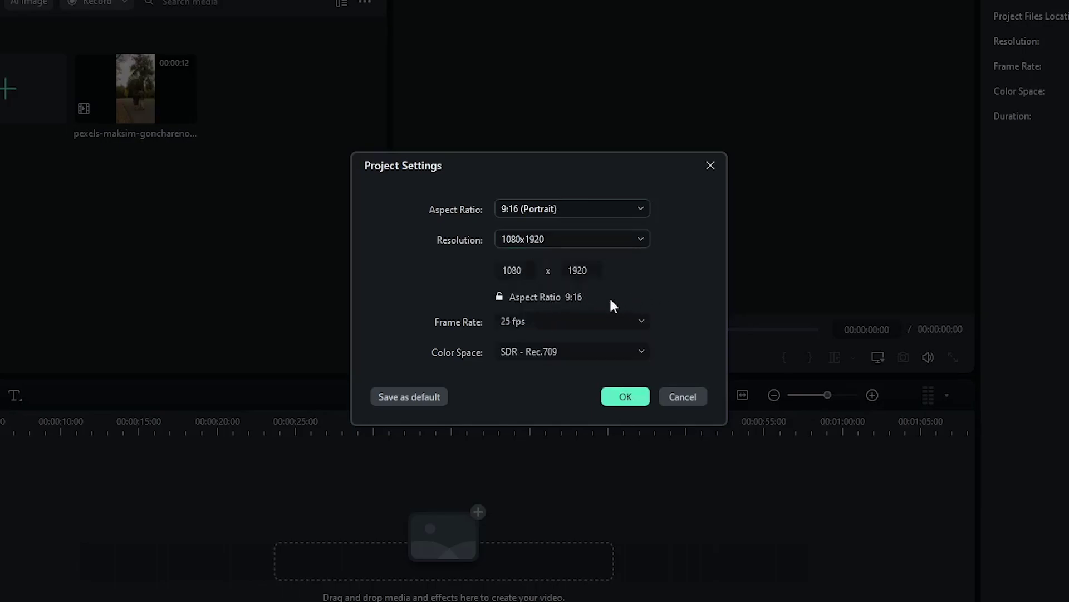
click(554, 319)
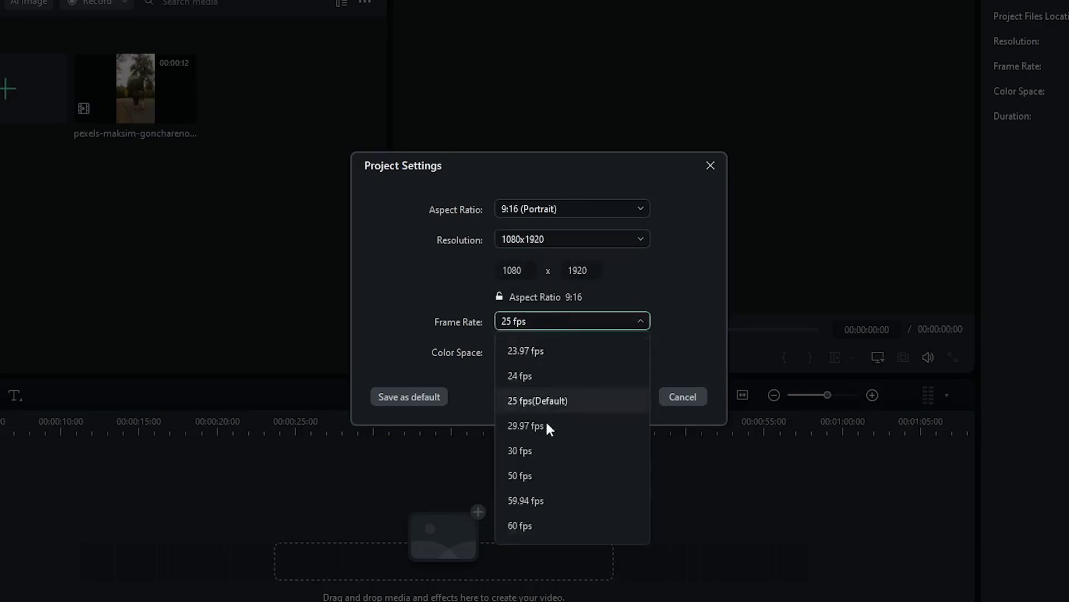
click(533, 529)
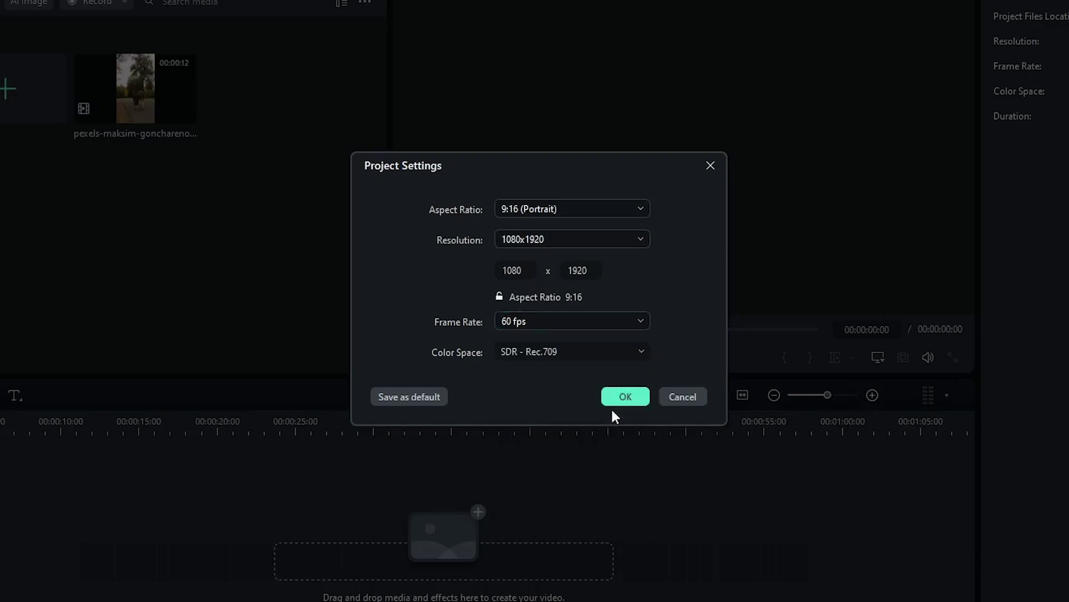
click(625, 396)
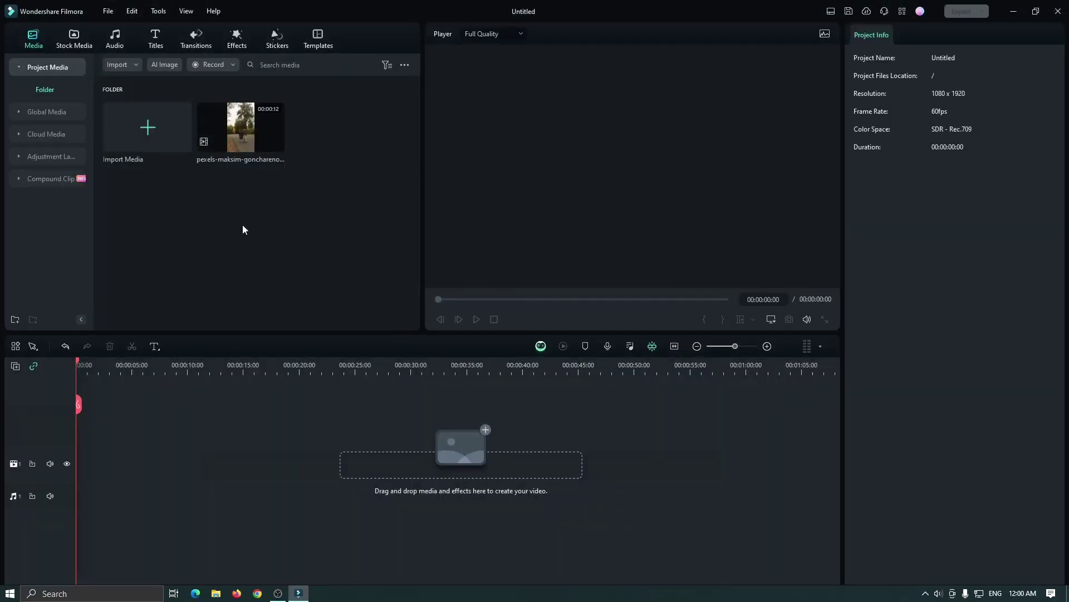
right_click(237, 132)
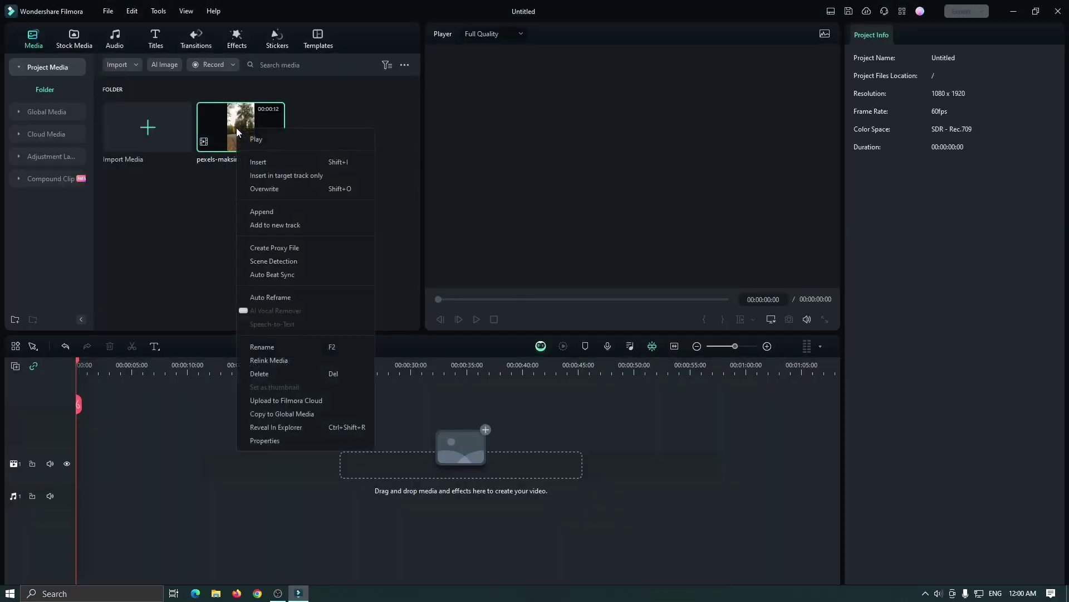
click(293, 441)
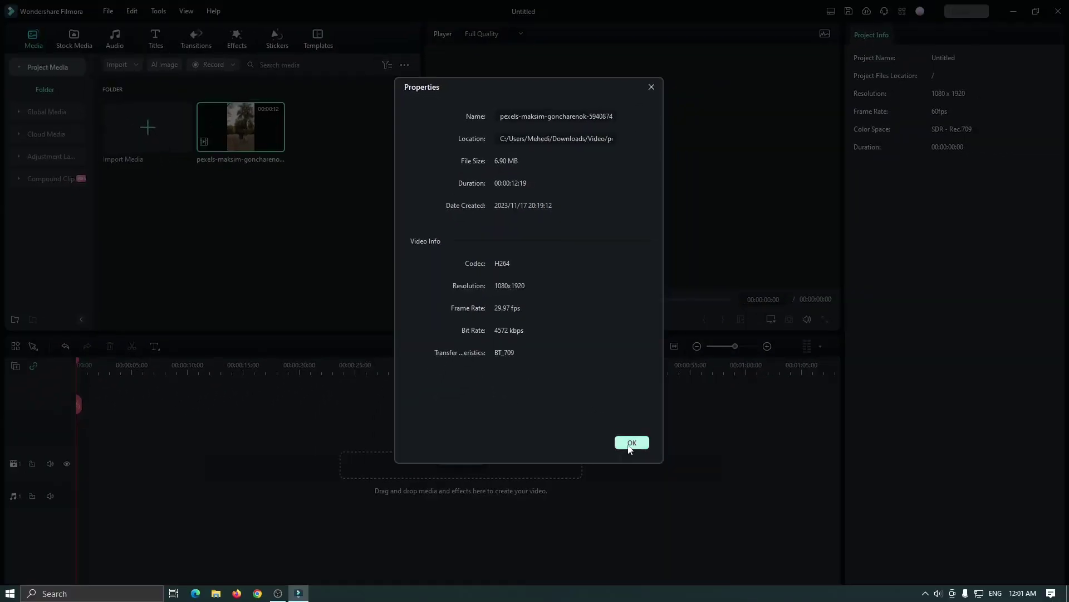
click(631, 443)
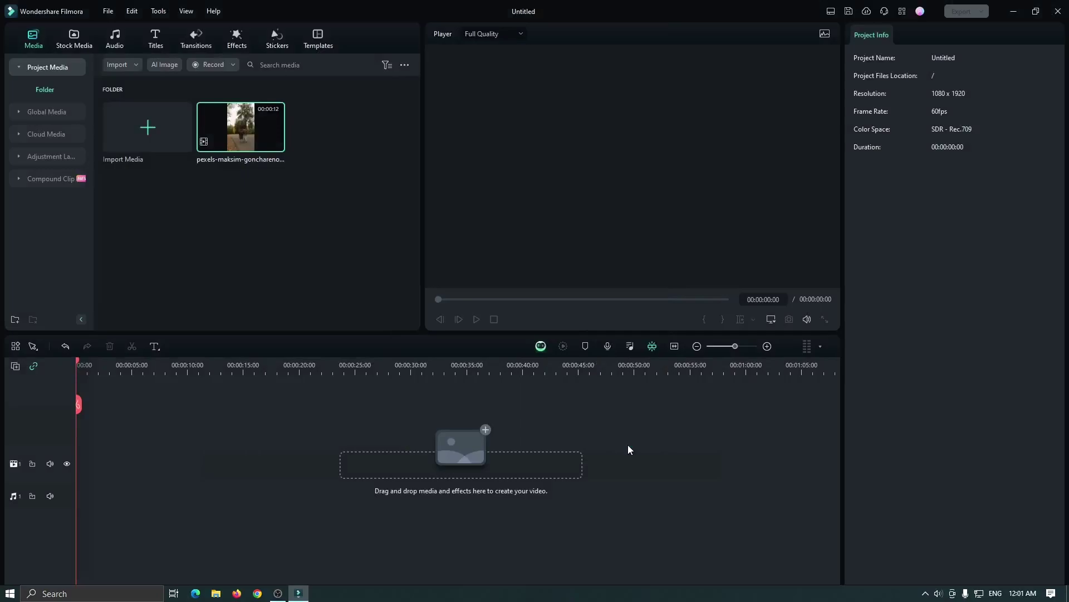
Add the walking-couple clip to video track 1 keeping project settings, and use the Short Video layout.
drag(233, 139, 83, 476)
click(605, 320)
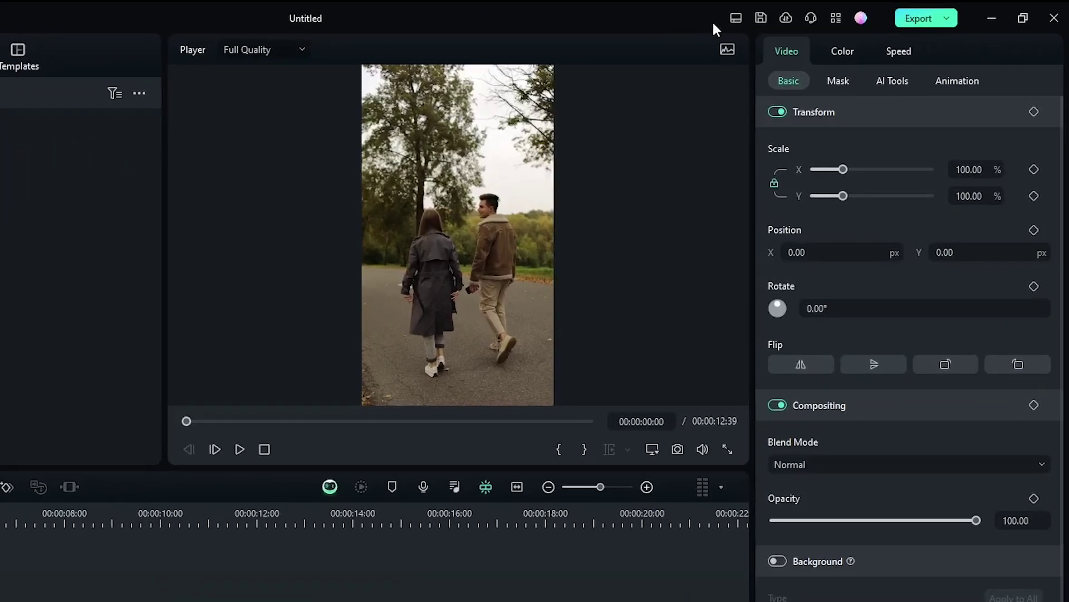
click(736, 18)
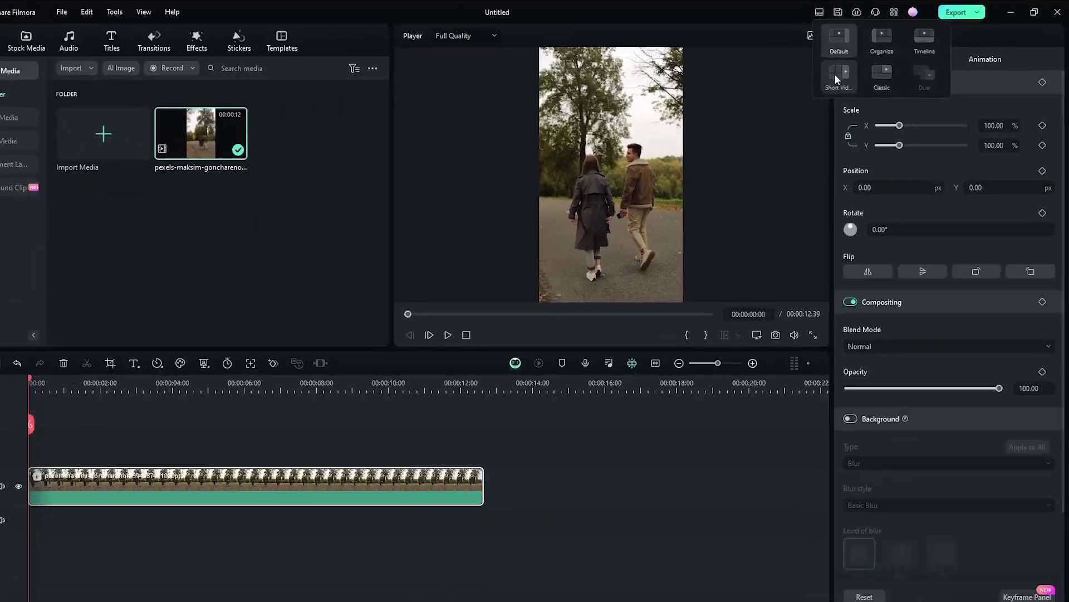
click(756, 99)
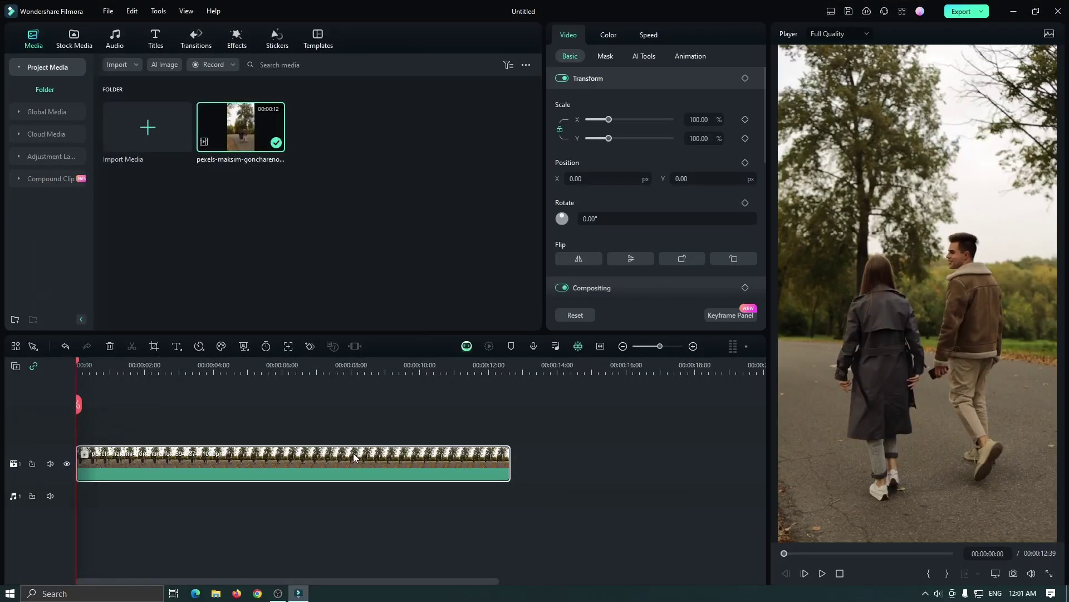
Preview the timeline, select the clip and play it back again, then stop playback.
key(space)
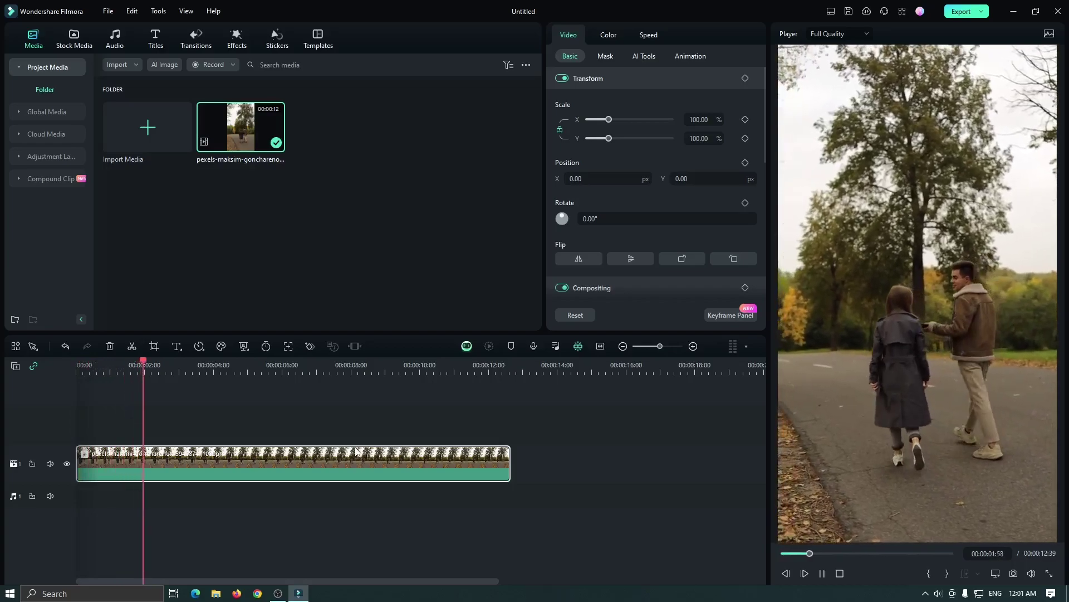
key(space)
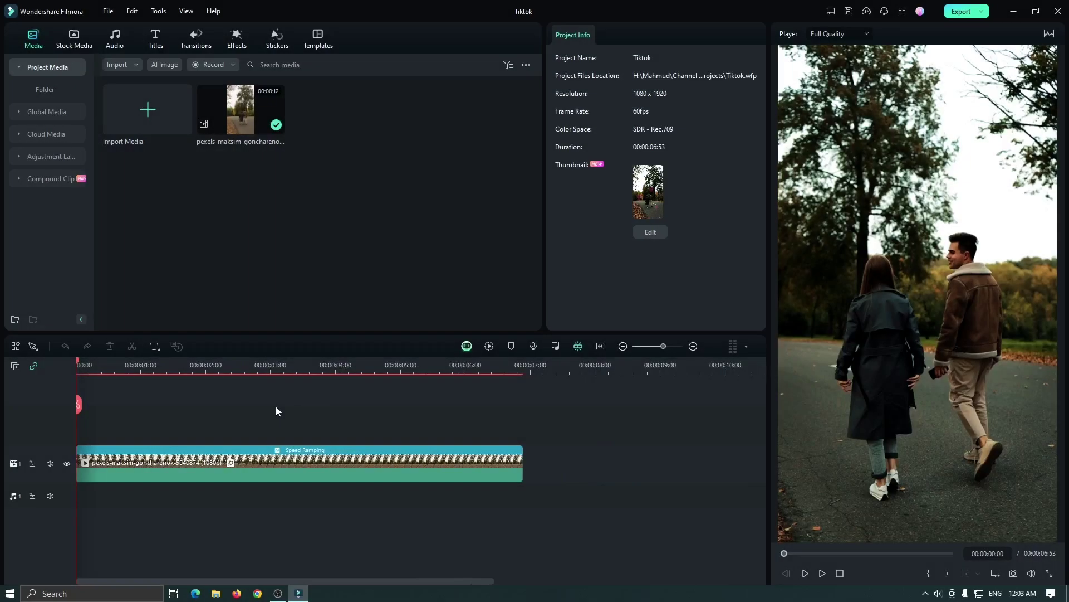
click(259, 474)
key(space)
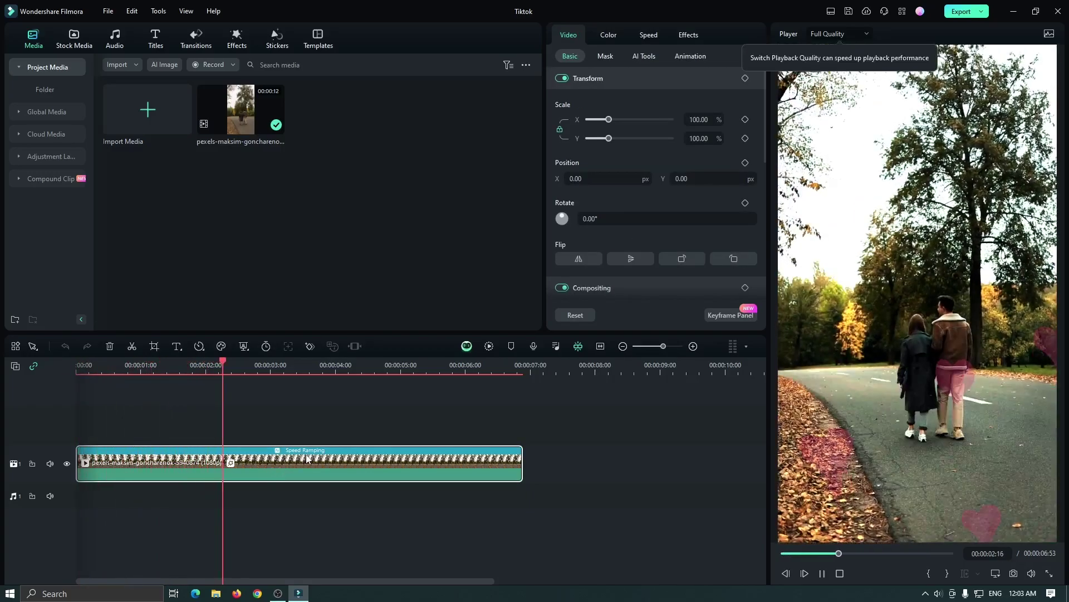
key(space)
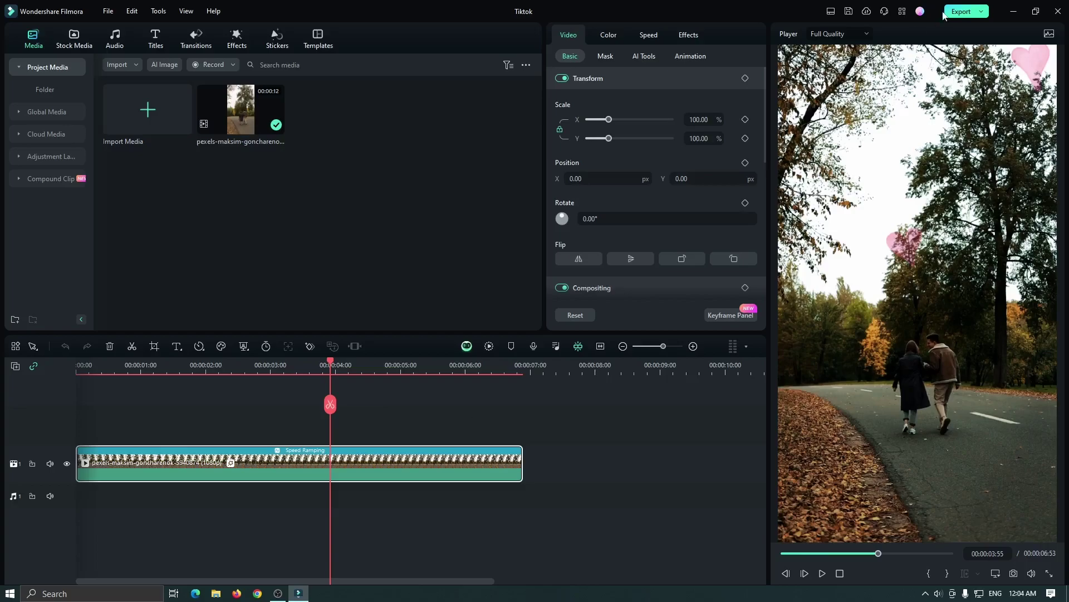
In the export settings, choose Higher quality and keep the custom 1080x1920 resolution.
click(962, 13)
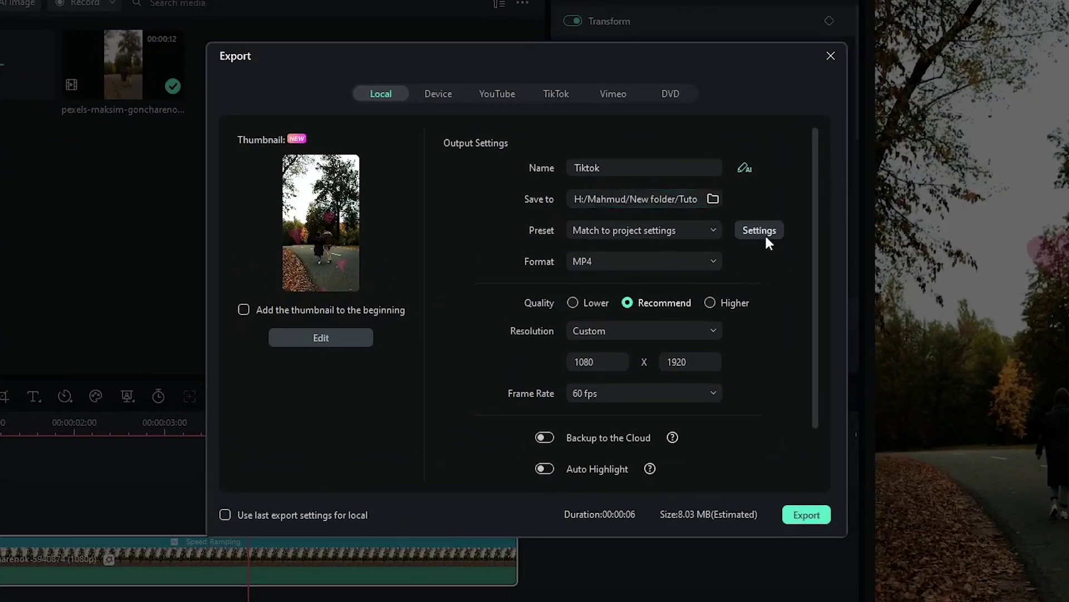
click(764, 231)
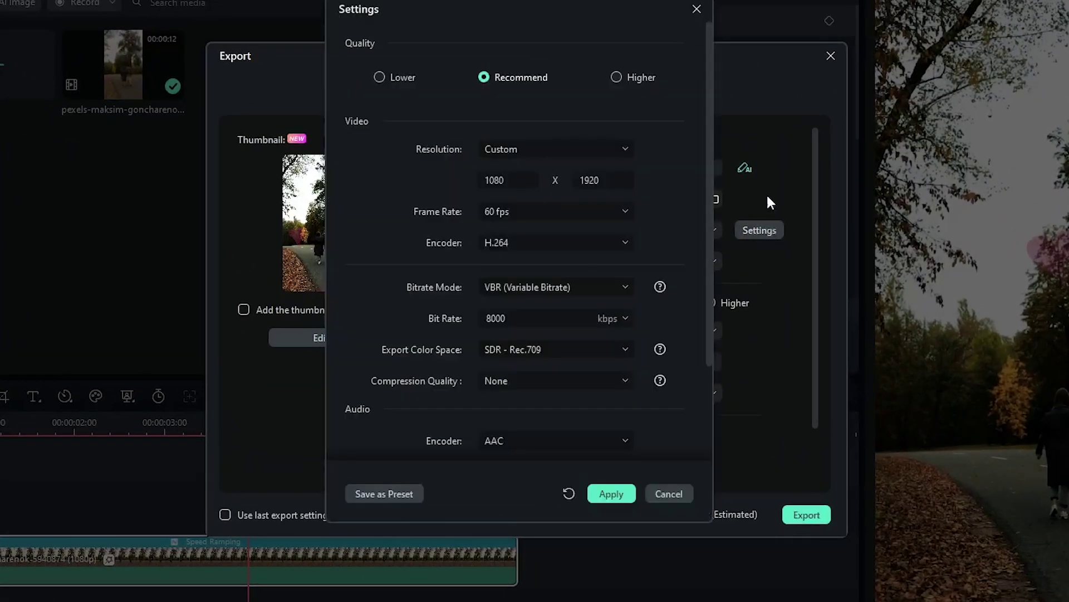
click(618, 77)
click(536, 153)
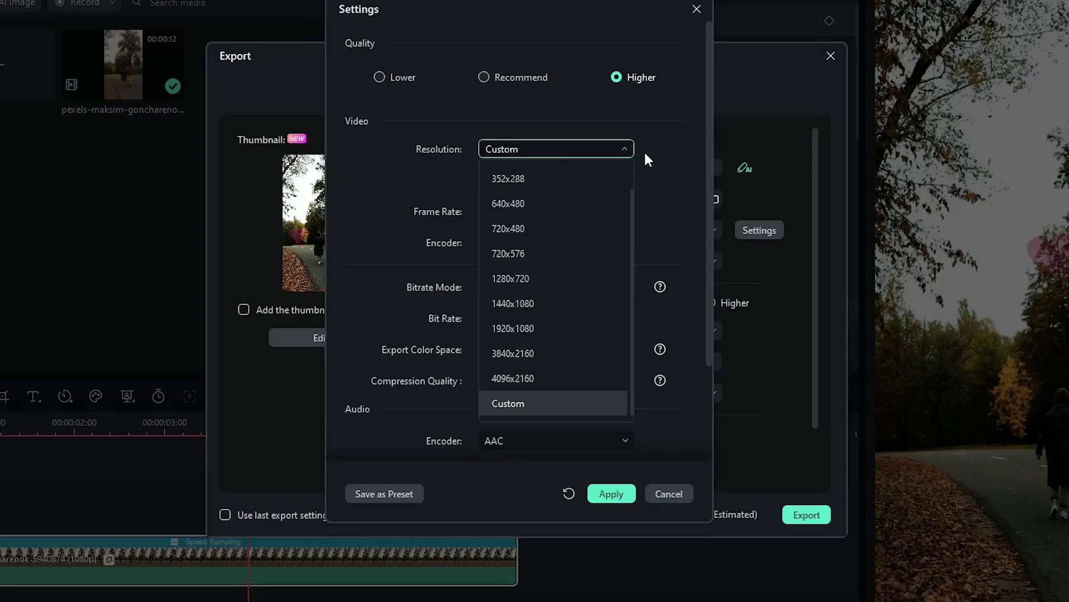
click(661, 154)
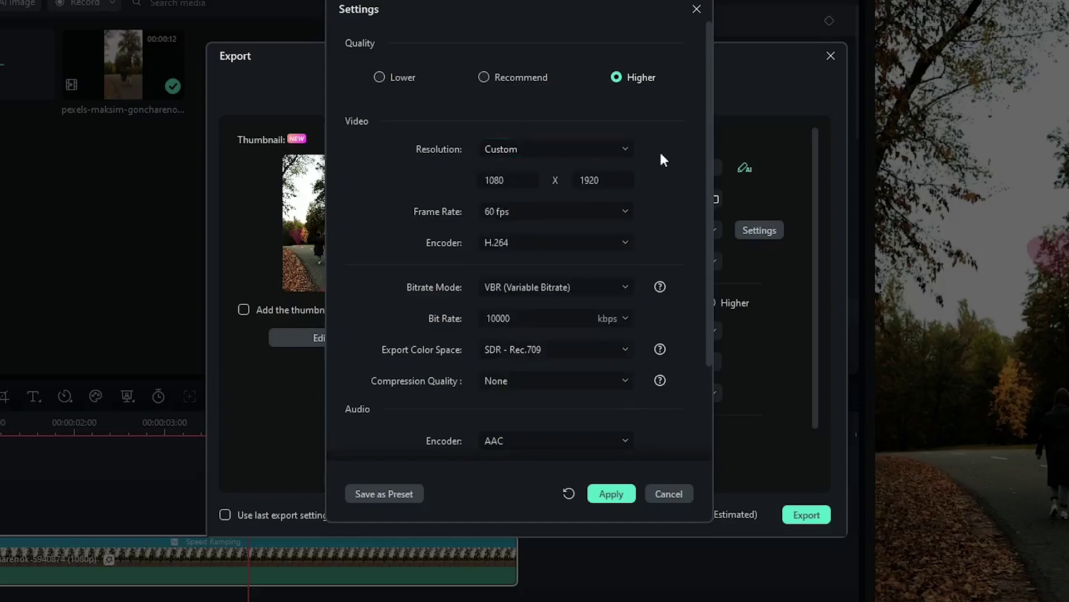
Keep the H.264 encoder and set the bit rate to 30000 kbps.
click(520, 237)
click(670, 233)
click(624, 317)
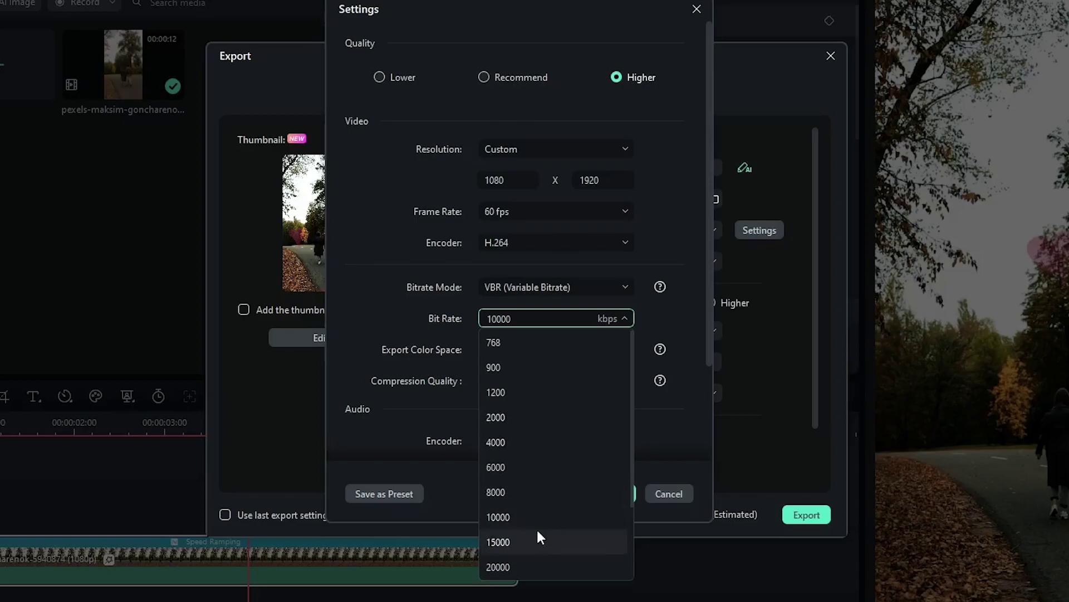
scroll(508, 521, down, 2)
click(504, 493)
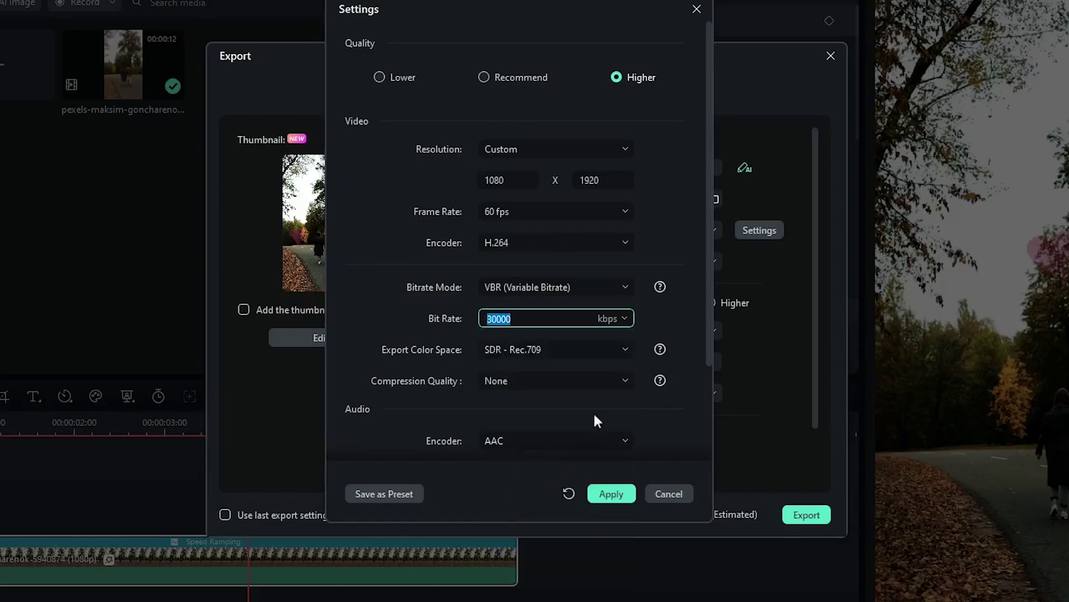
click(615, 322)
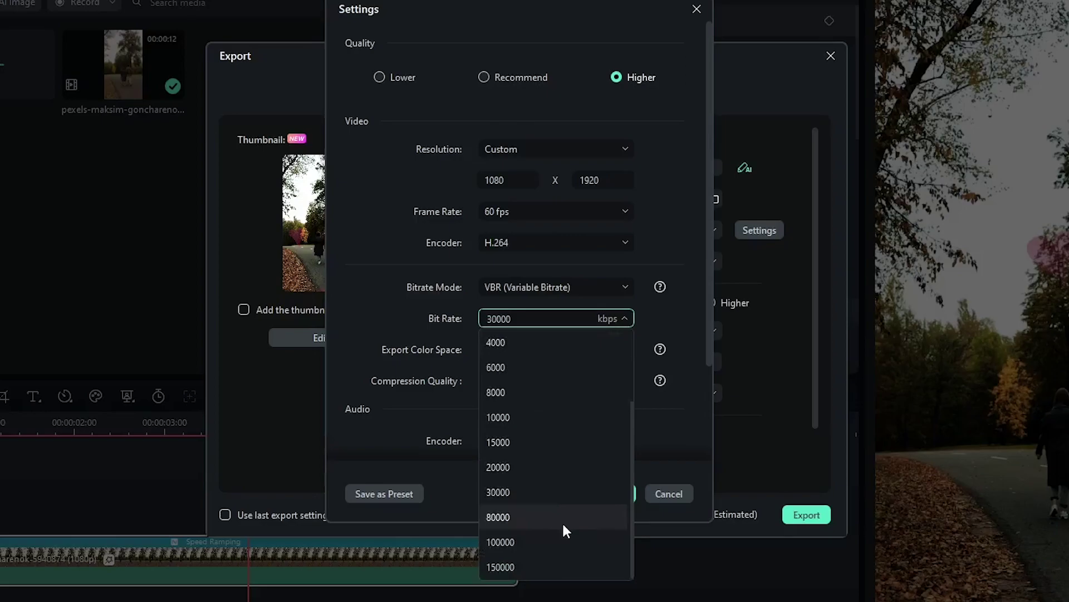
click(657, 314)
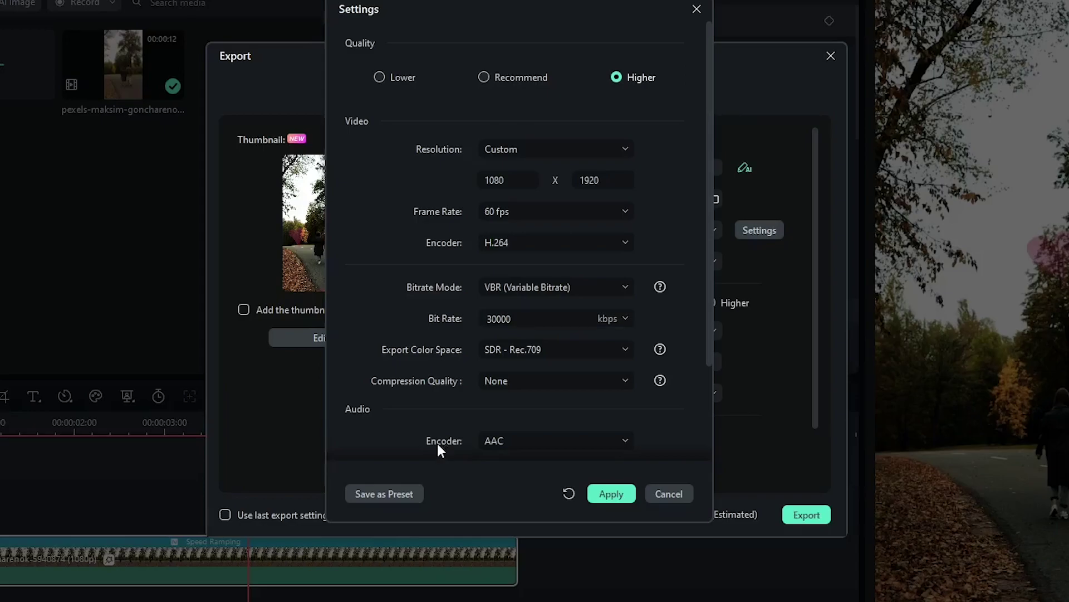
Save the current export settings as a preset named 'Shorts'.
click(380, 492)
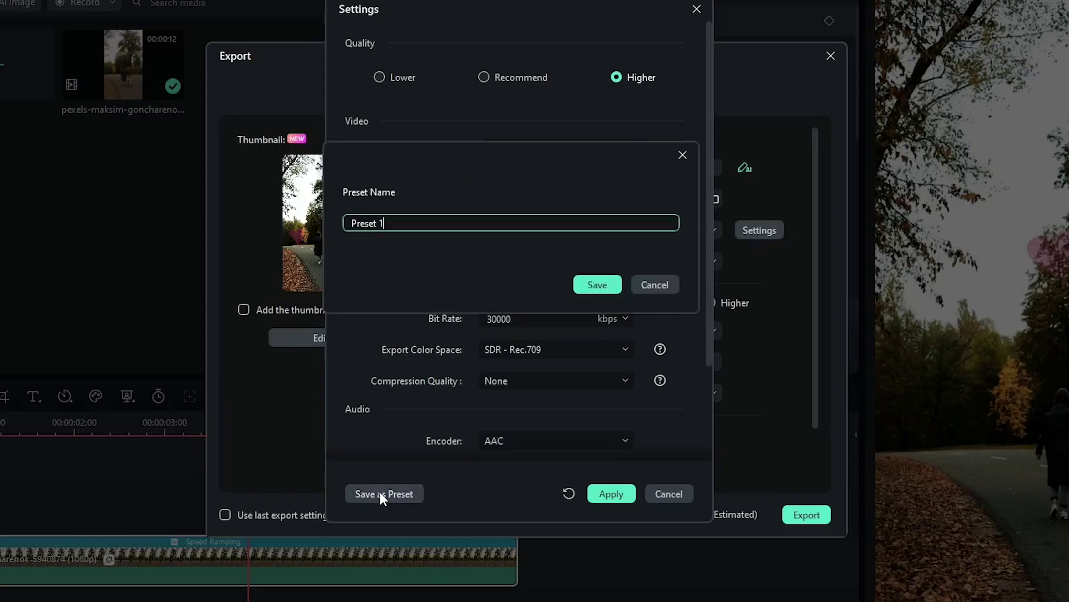
double_click(394, 213)
text(Shorts)
click(604, 290)
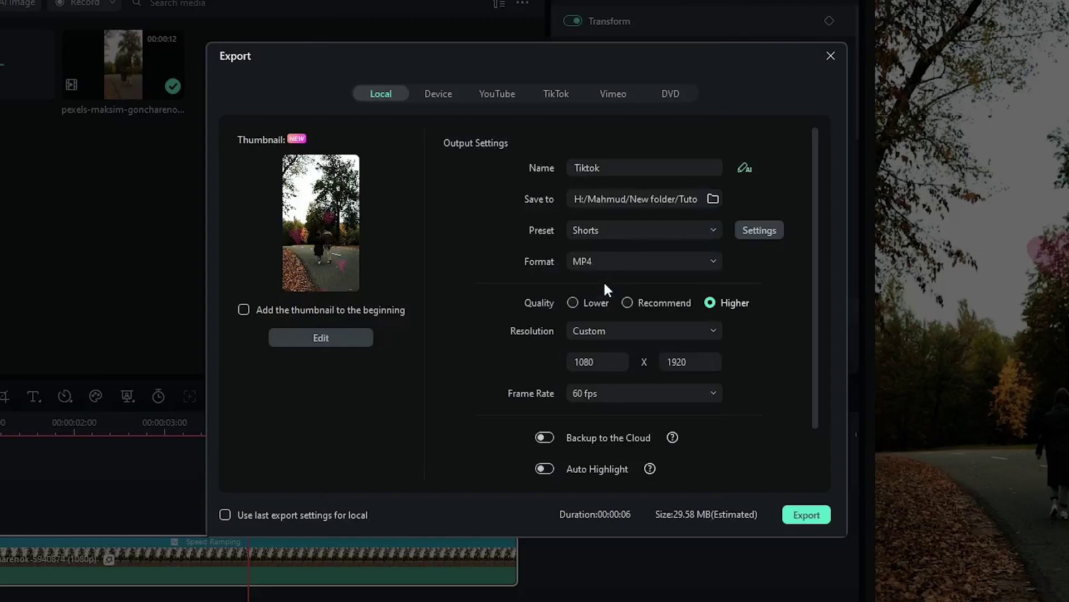
Confirm Shorts as the chosen preset and rename the output file to 'Shorts'.
click(622, 236)
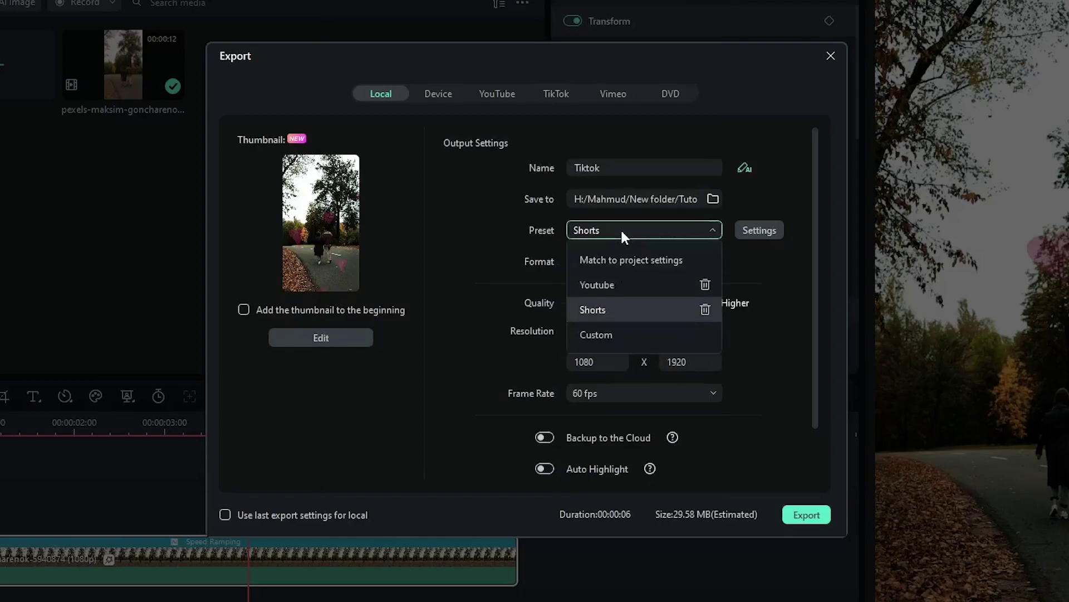
click(626, 314)
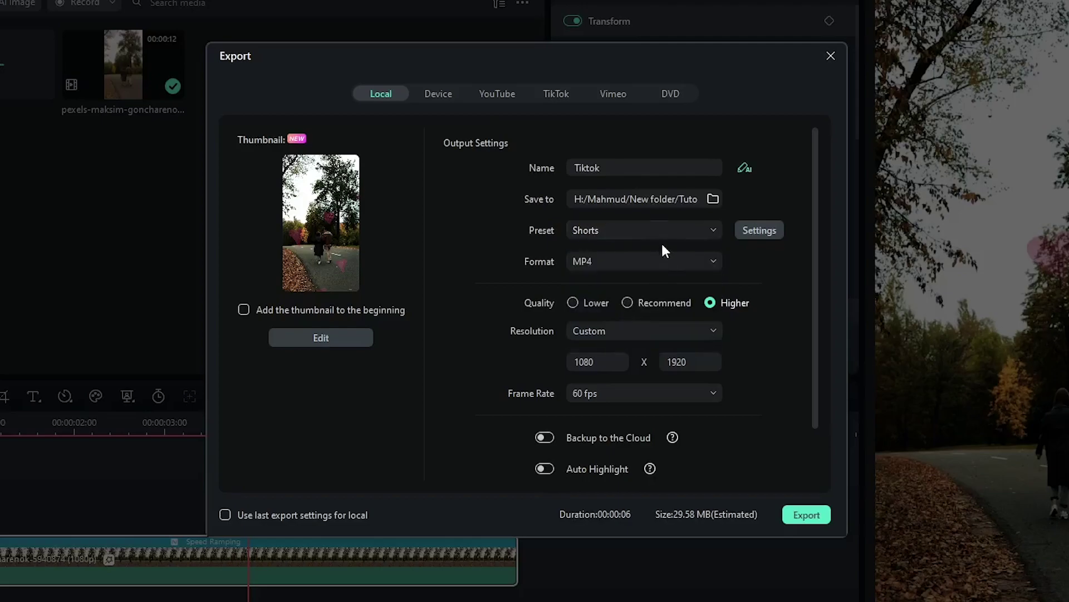
double_click(588, 167)
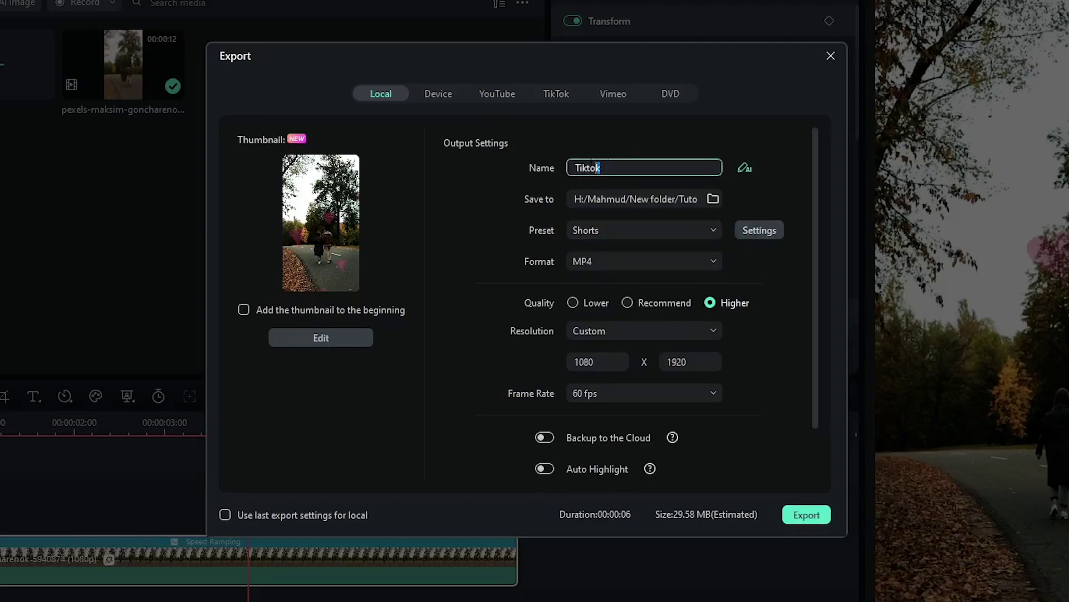
text(Shorts)
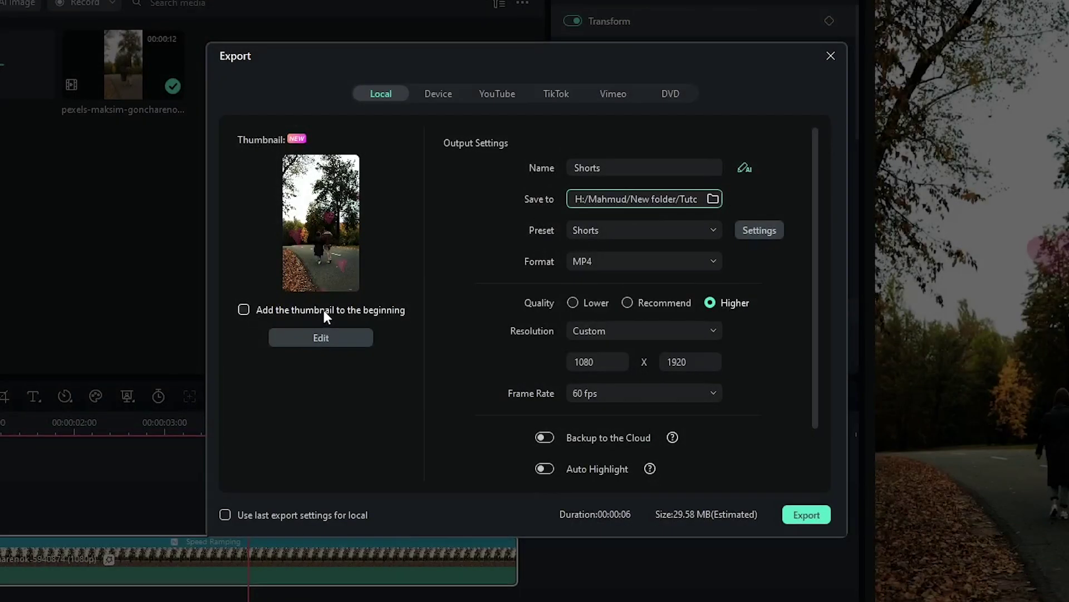
Start exporting the Shorts video.
click(808, 515)
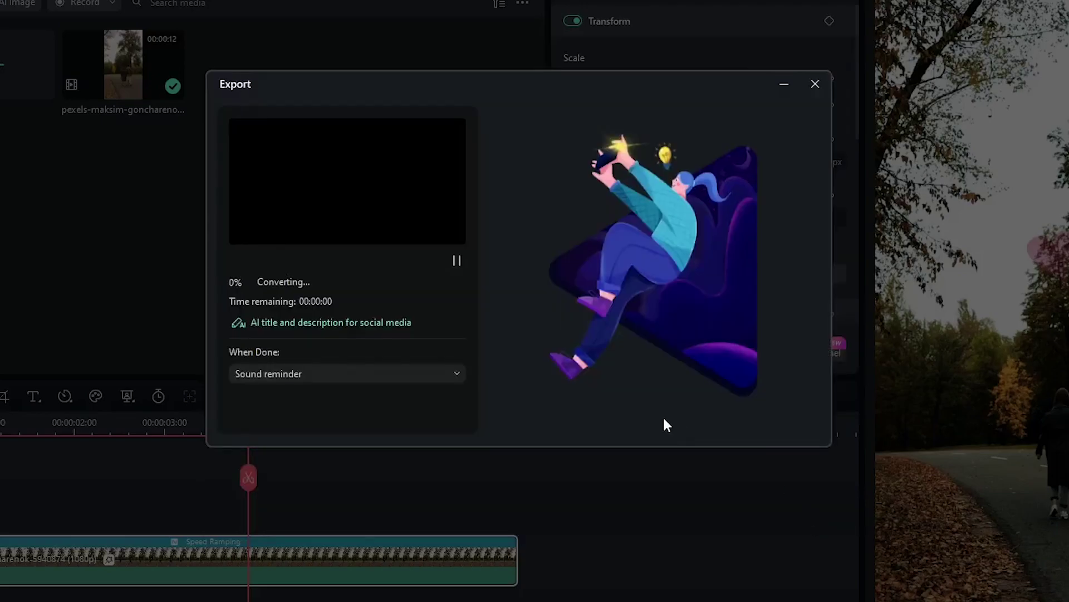